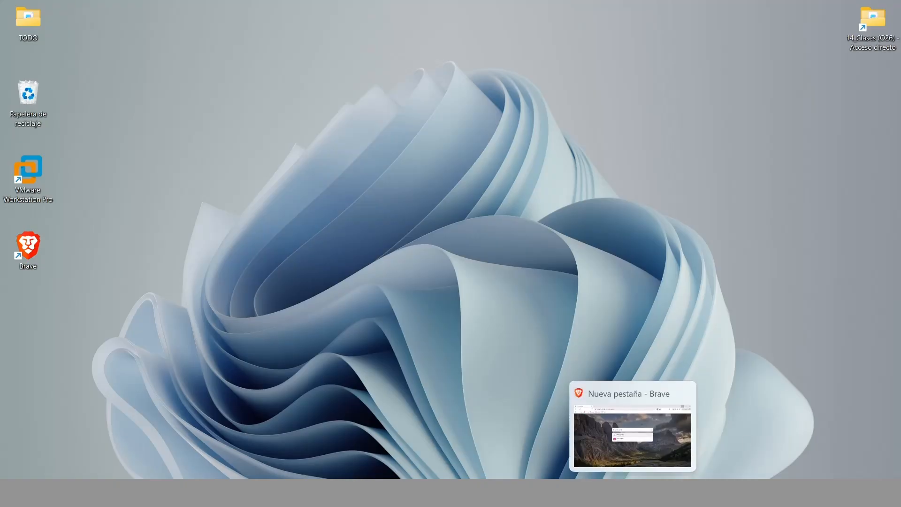
Switch to Brave, search the web for "driver cp2102", and view the software downloads on Silicon Labs' CP210x VCP driver page.
{"action": "left_click", "coordinate": [633, 441]}
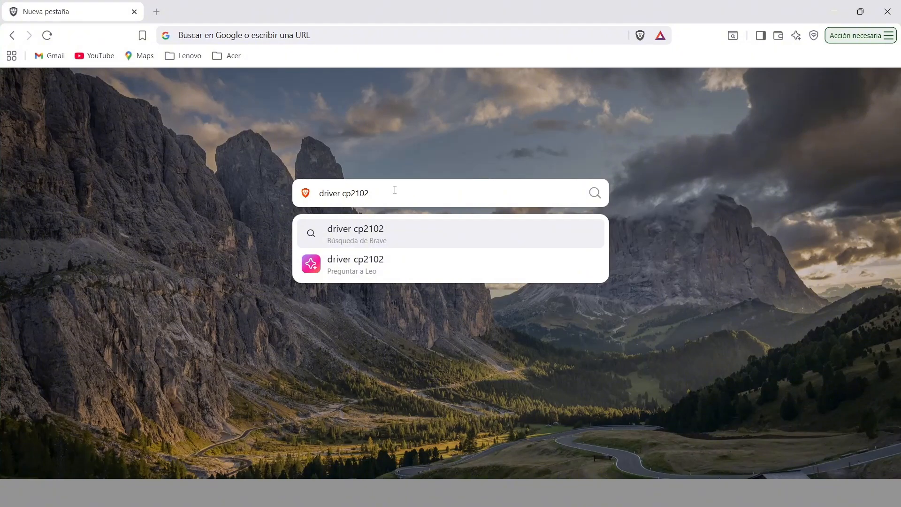
{"action": "key", "text": "Return"}
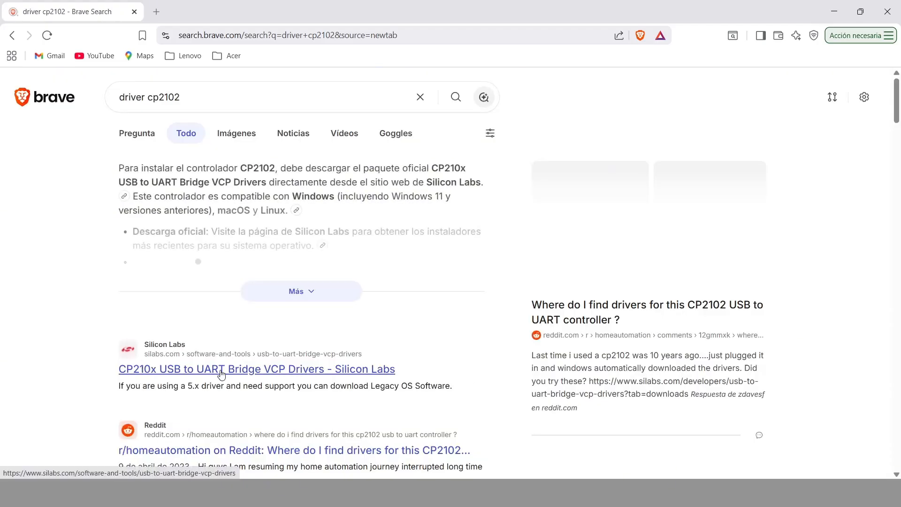
{"action": "left_click", "coordinate": [205, 373]}
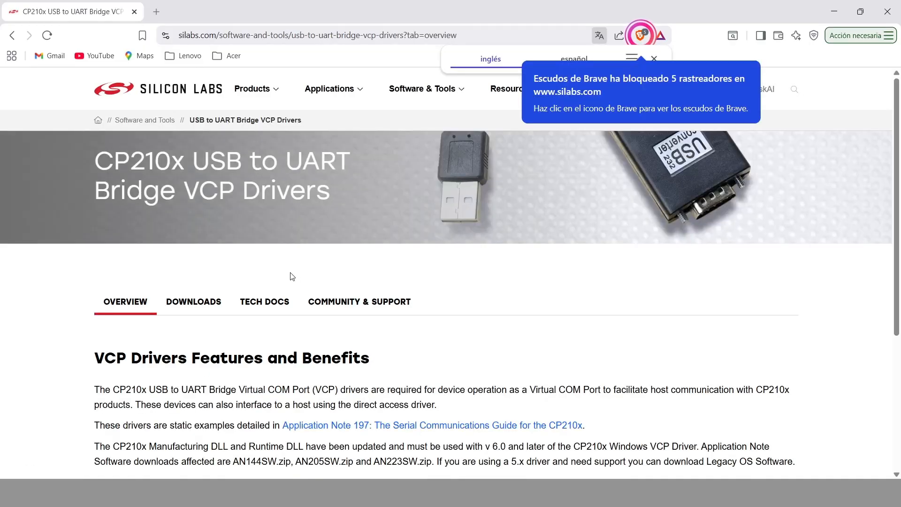
{"action": "left_click", "coordinate": [194, 303]}
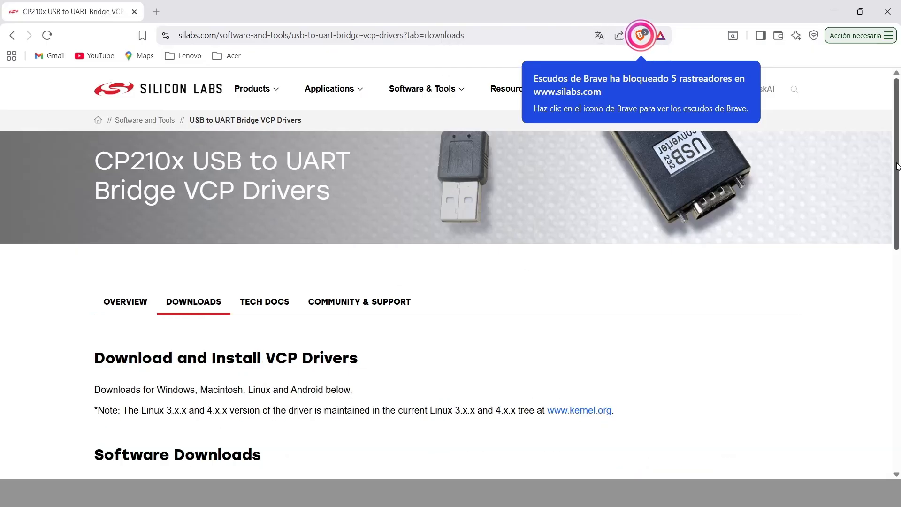
{"action": "left_click_drag", "start_coordinate": [896, 168], "coordinate": [897, 277]}
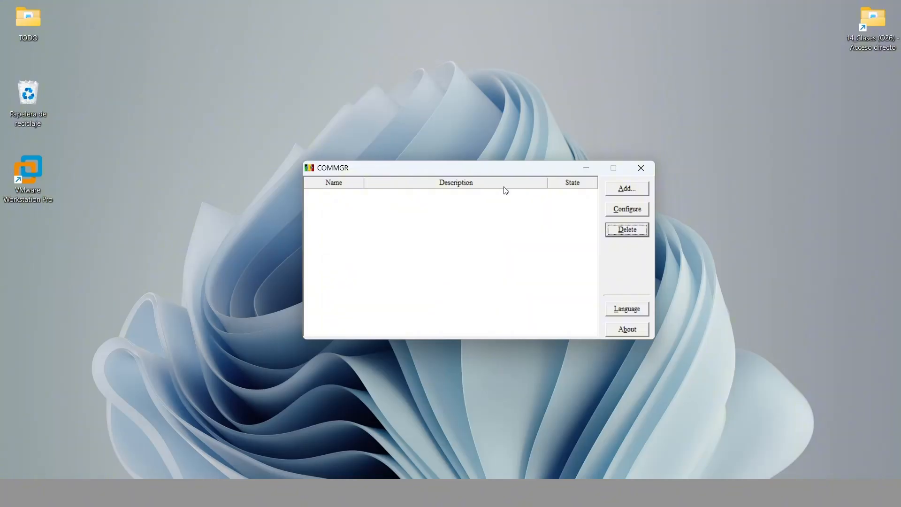
{"action": "left_click", "coordinate": [629, 190]}
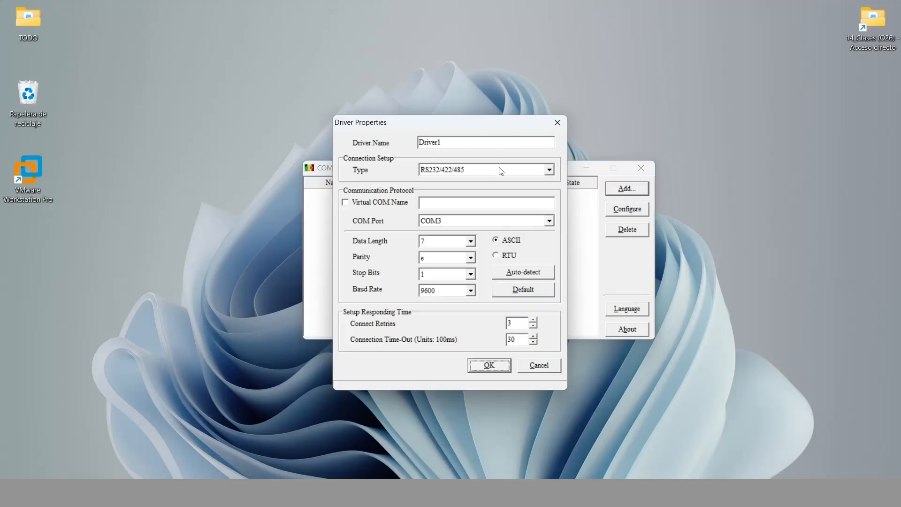
{"action": "left_click", "coordinate": [501, 171]}
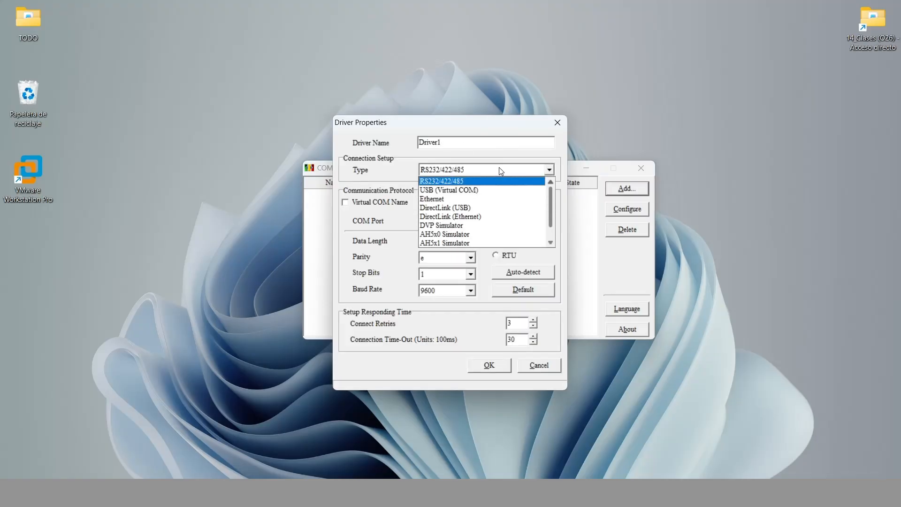
{"action": "left_click", "coordinate": [485, 221]}
{"action": "left_click", "coordinate": [483, 233]}
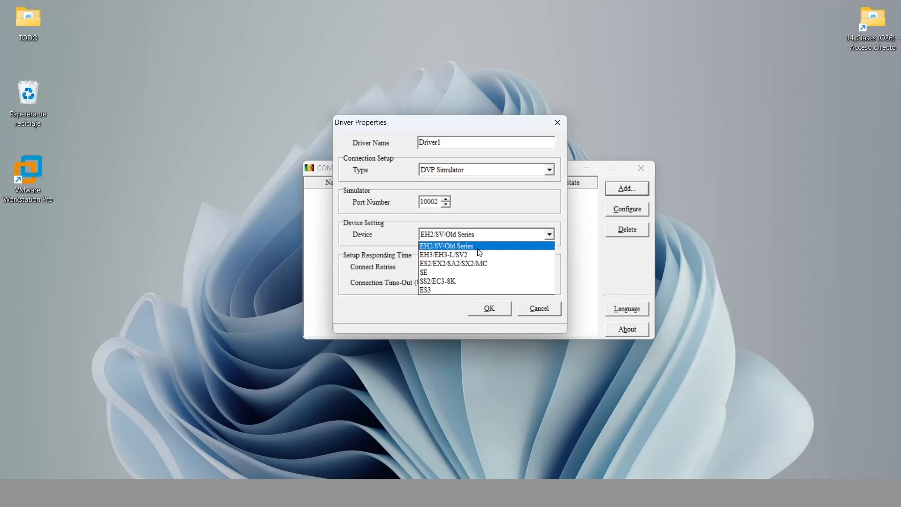
{"action": "left_click", "coordinate": [487, 263]}
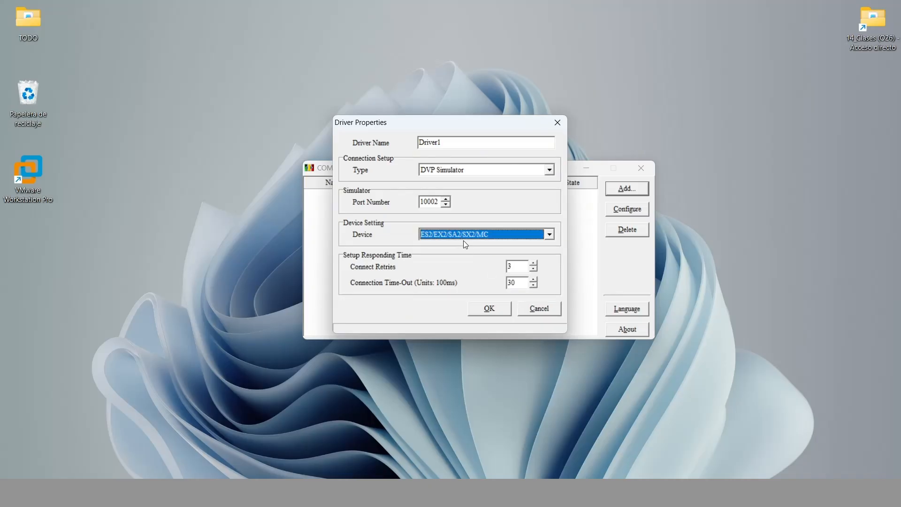
{"action": "left_click", "coordinate": [537, 307]}
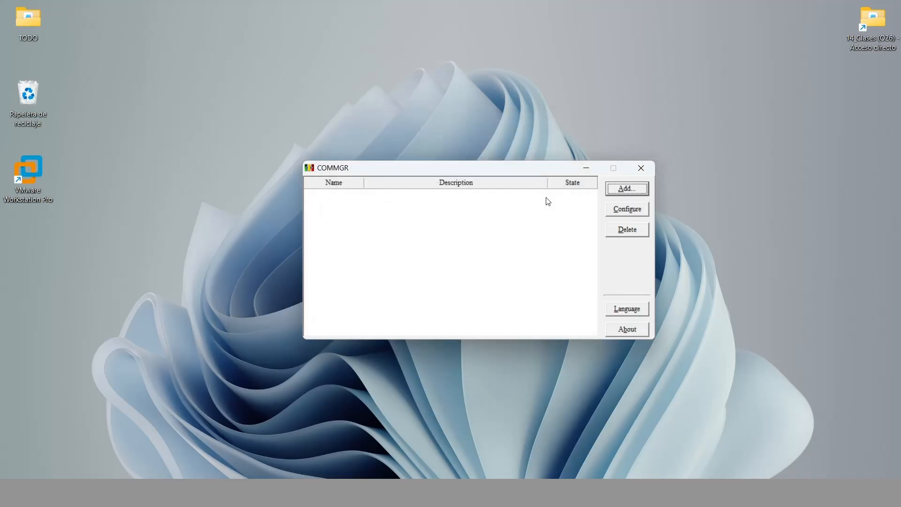
Start a new RS232/422/485 driver in COMMGR using the Silicon Labs CP210x USB to UART Bridge (COM3) port.
{"action": "left_click", "coordinate": [623, 188]}
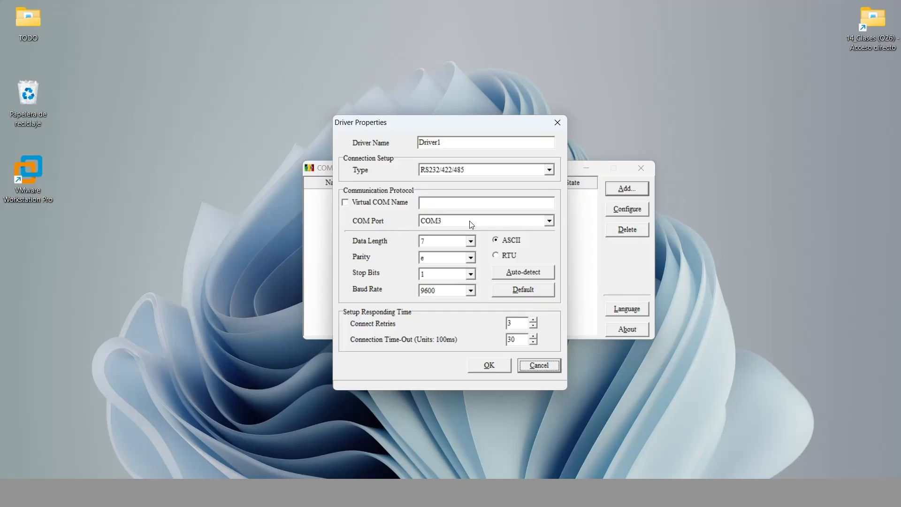
{"action": "left_click", "coordinate": [500, 220]}
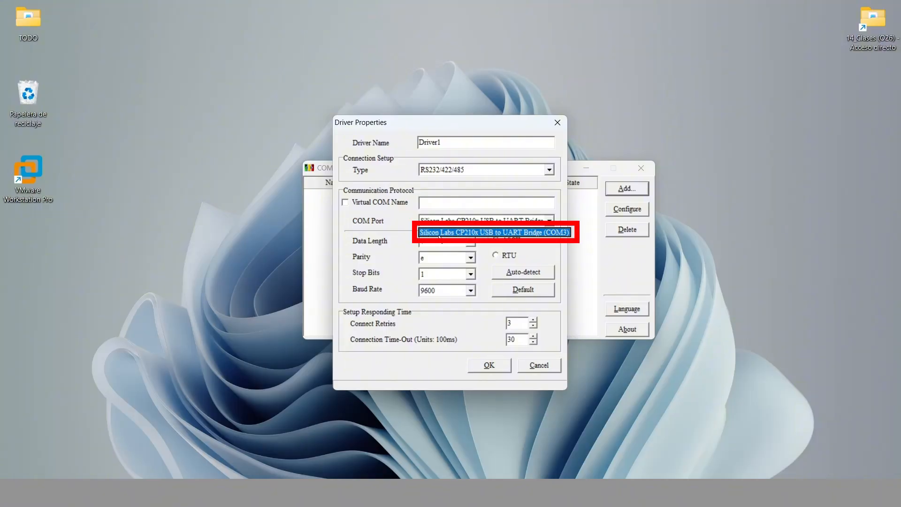
{"action": "left_click", "coordinate": [471, 233]}
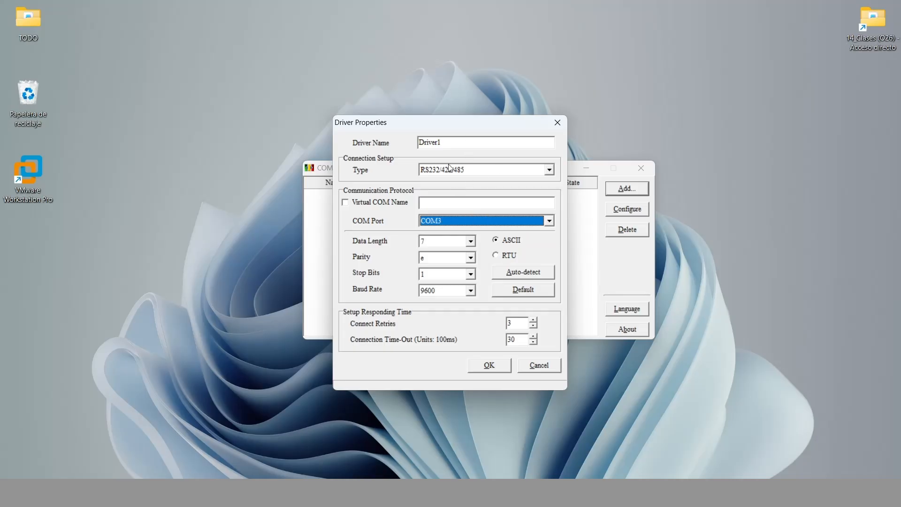
Name the driver PLC_FISICO, reselect the Silicon Labs CP210x bridge on COM3 as its port, and save it.
{"action": "left_click", "coordinate": [451, 142]}
{"action": "left_click_drag", "start_coordinate": [451, 142], "coordinate": [421, 141]}
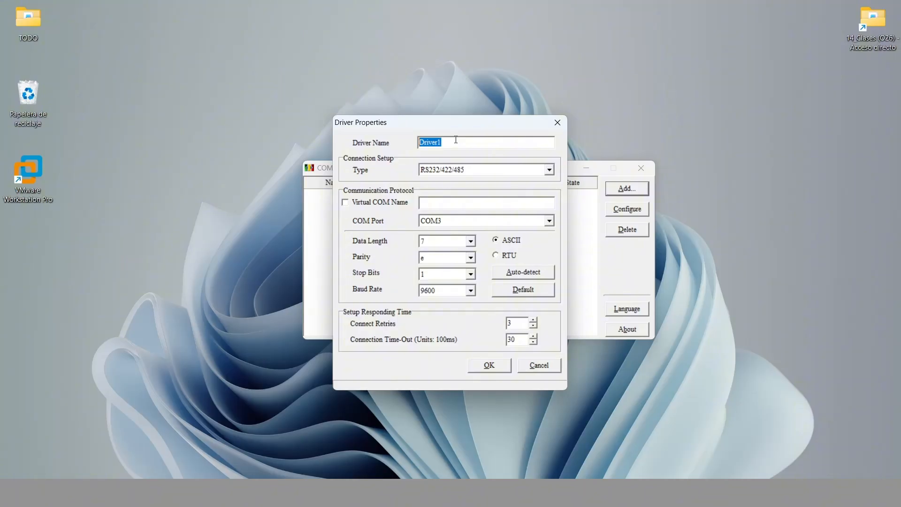
{"action": "type", "text": "PLC_FIF"}
{"action": "key", "text": "BackSpace"}
{"action": "type", "text": "SICO"}
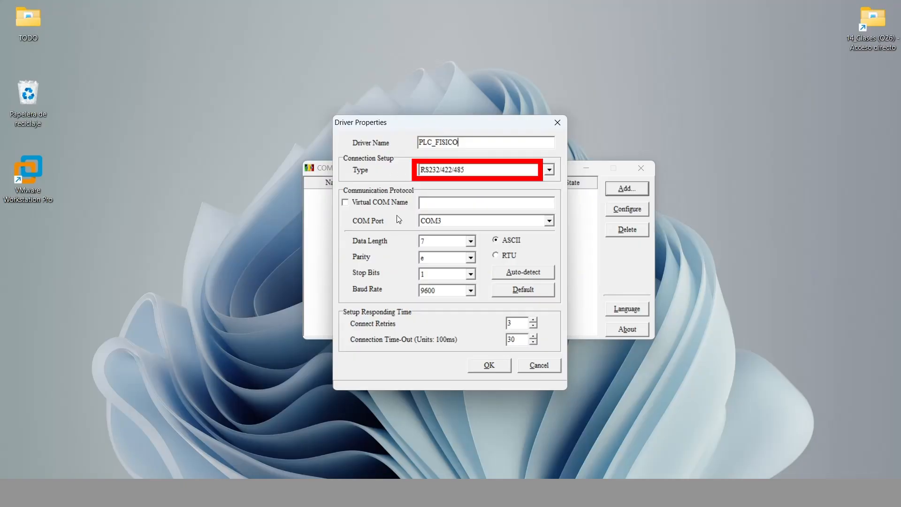
{"action": "left_click", "coordinate": [454, 225]}
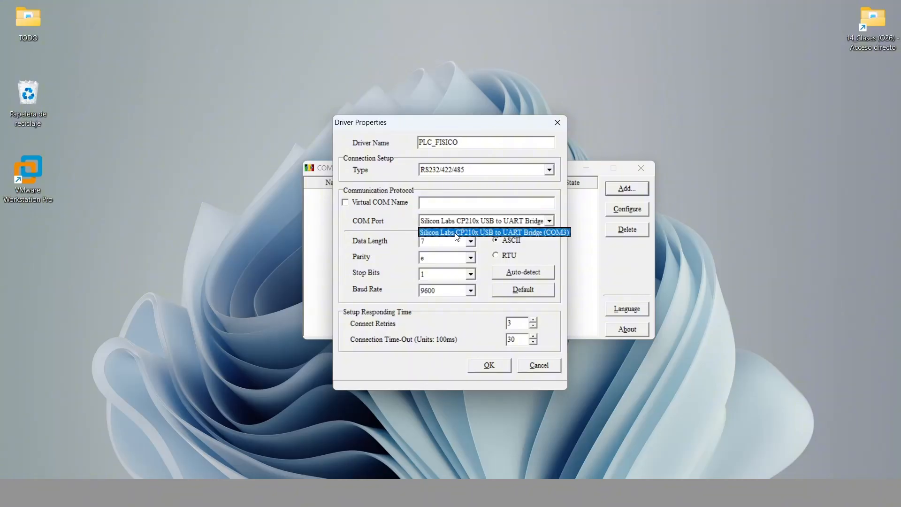
{"action": "left_click", "coordinate": [455, 232]}
{"action": "left_click", "coordinate": [489, 366]}
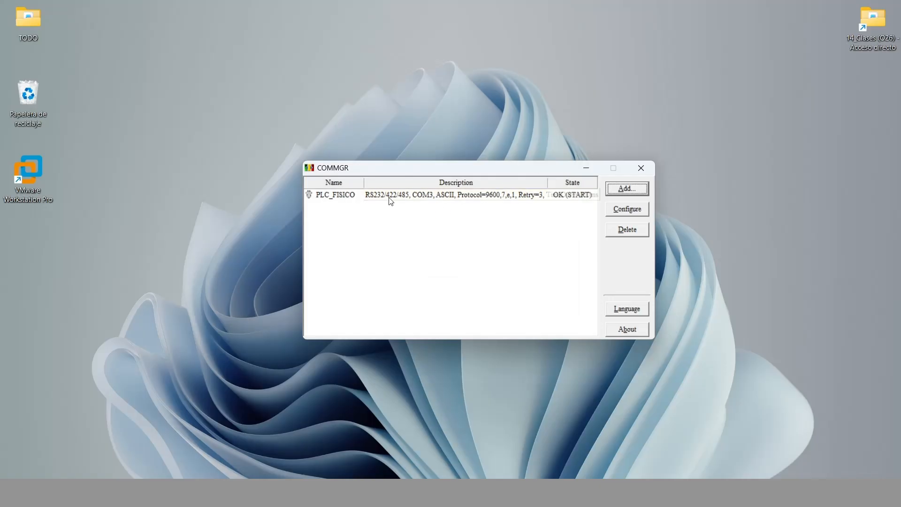
{"action": "left_click", "coordinate": [565, 197]}
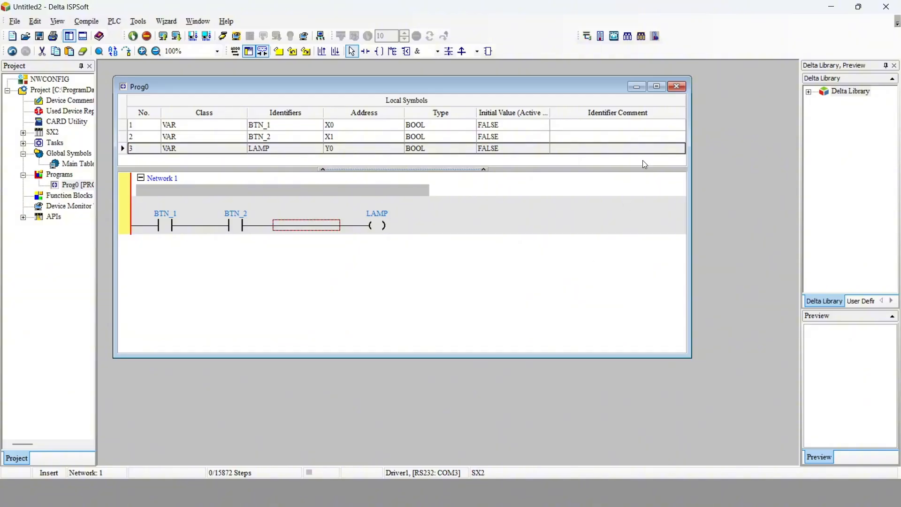
Switch to Delta ISPSoft and maximize the Prog0 ladder program window.
{"action": "left_click", "coordinate": [657, 87]}
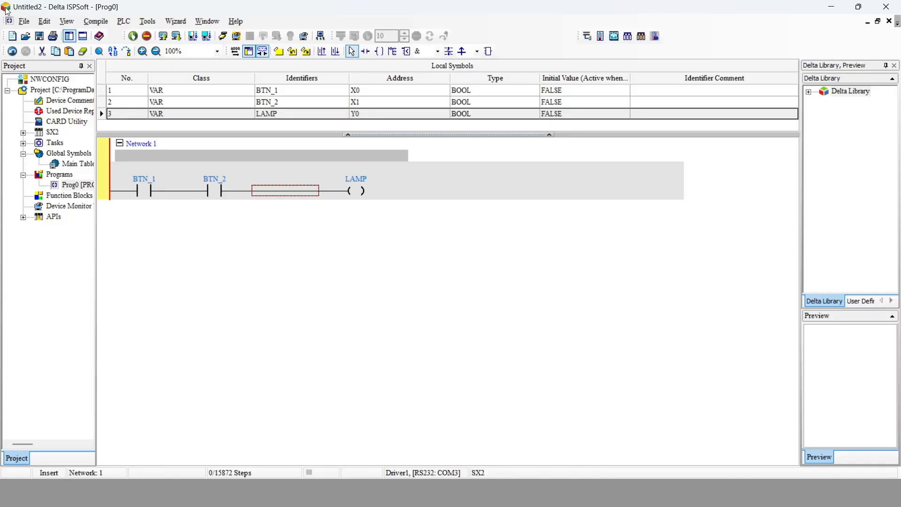
{"action": "left_click", "coordinate": [24, 21]}
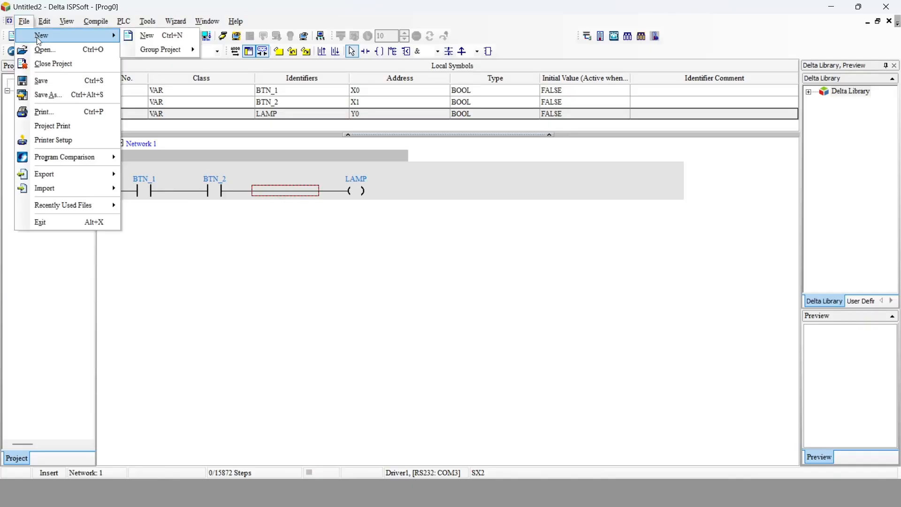
{"action": "left_click", "coordinate": [307, 250]}
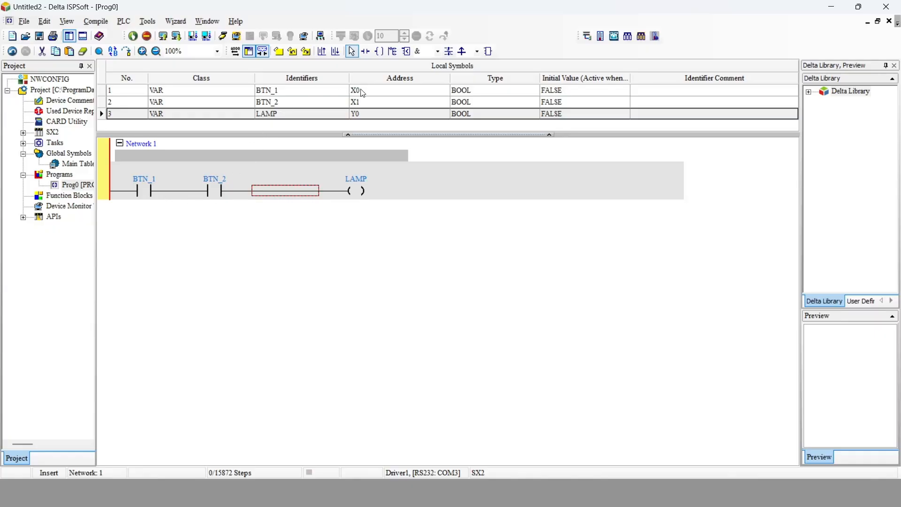
Review the local symbol definitions of BTN_1, BTN_2 and LAMP one by one, leaving their settings as they are.
{"action": "left_click", "coordinate": [291, 96]}
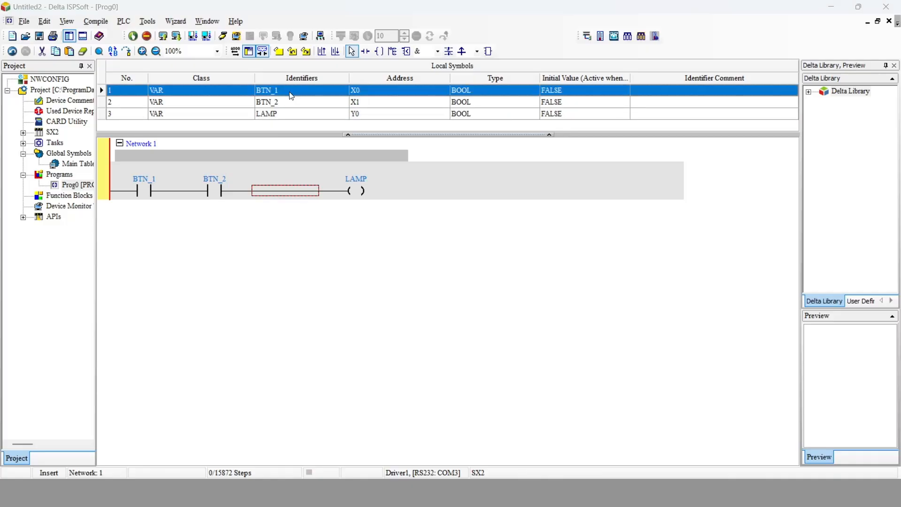
{"action": "double_click", "coordinate": [291, 96]}
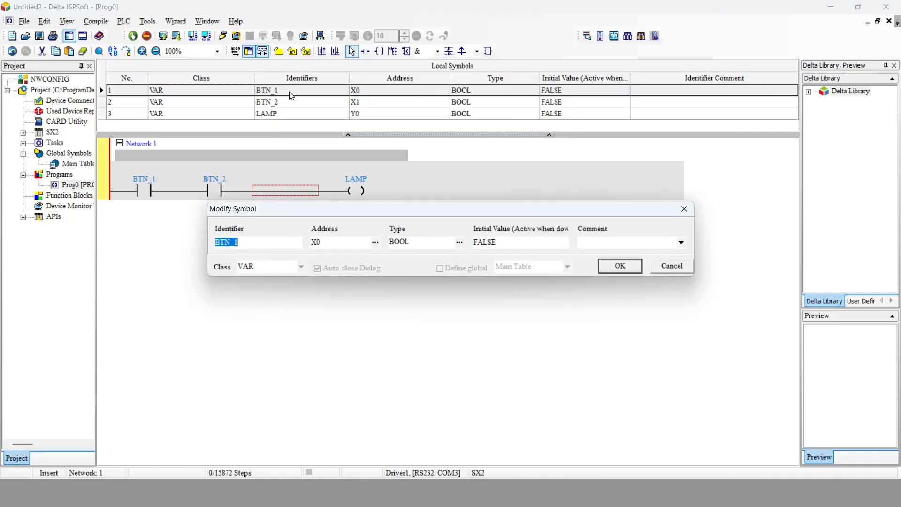
{"action": "left_click", "coordinate": [620, 266]}
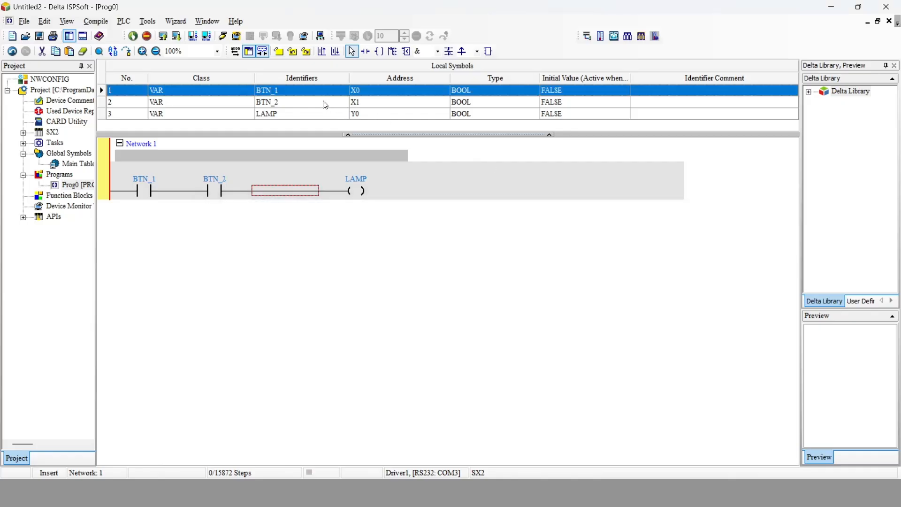
{"action": "double_click", "coordinate": [326, 103]}
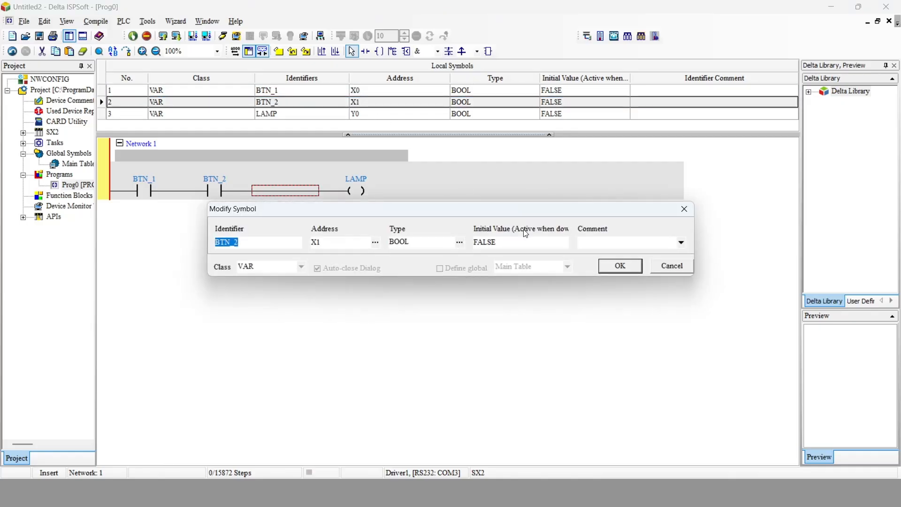
{"action": "left_click", "coordinate": [616, 269]}
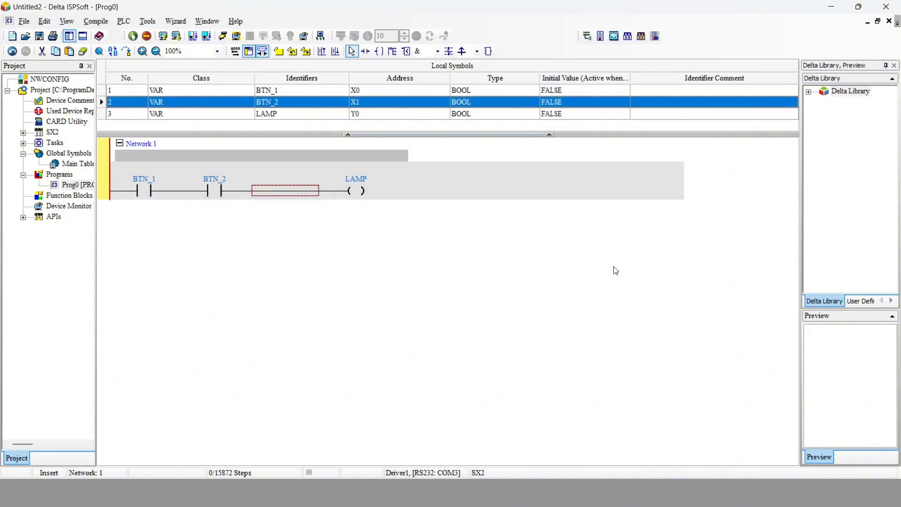
{"action": "double_click", "coordinate": [312, 114]}
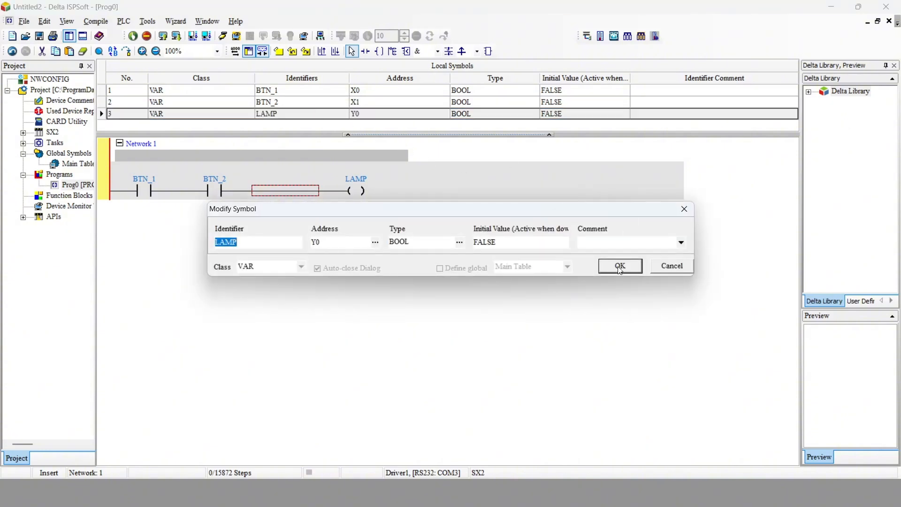
{"action": "left_click", "coordinate": [620, 268]}
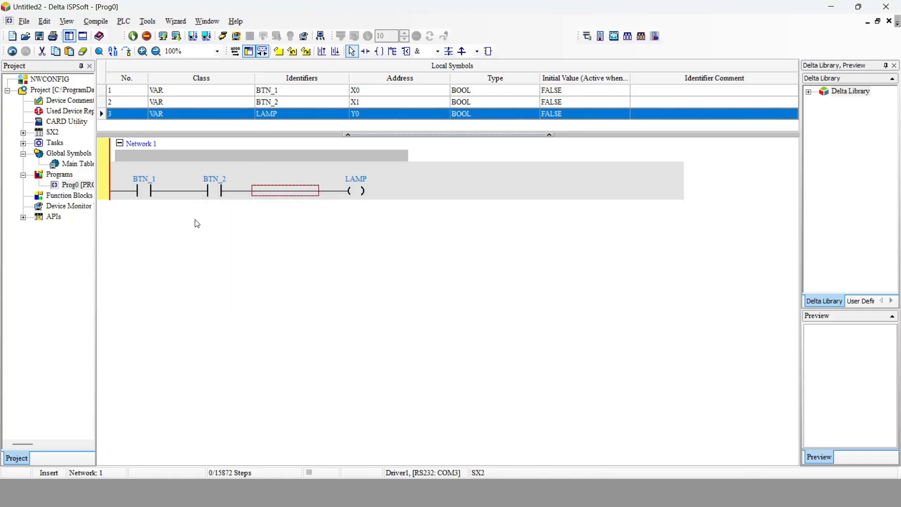